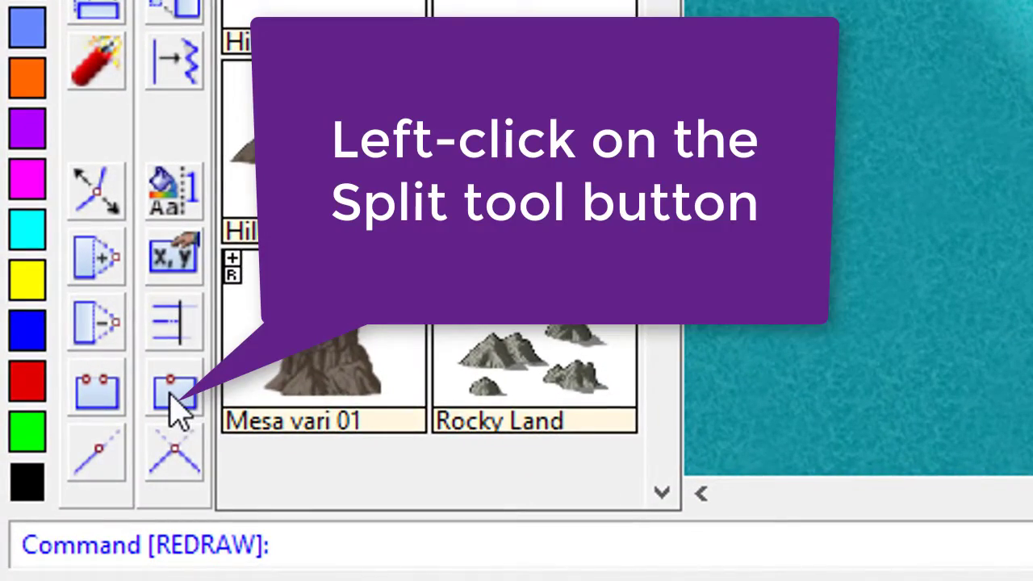
- Split the river just above its mouth, then zoom in on the river mouth area
left_click(174, 394)
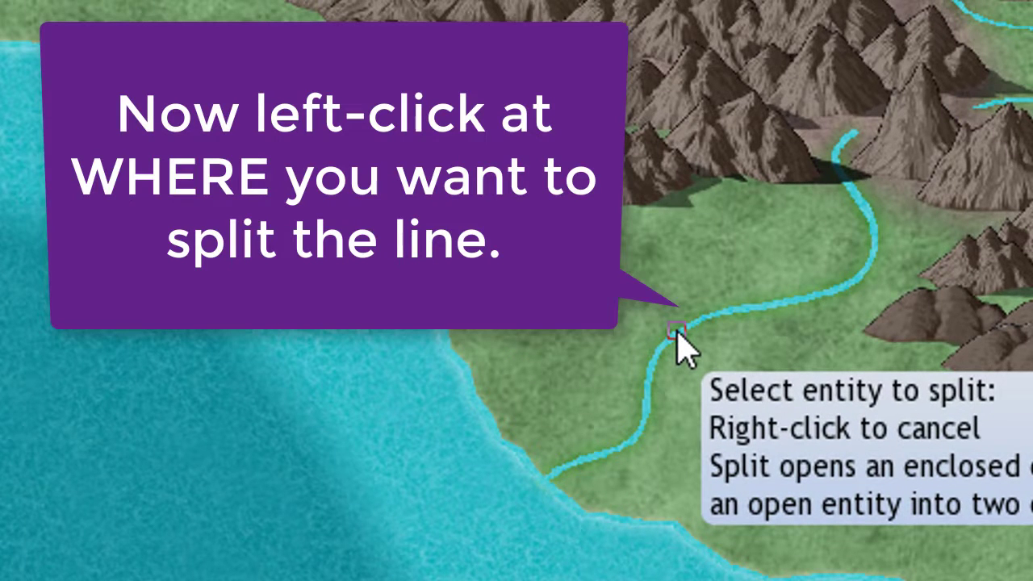
left_click(677, 333)
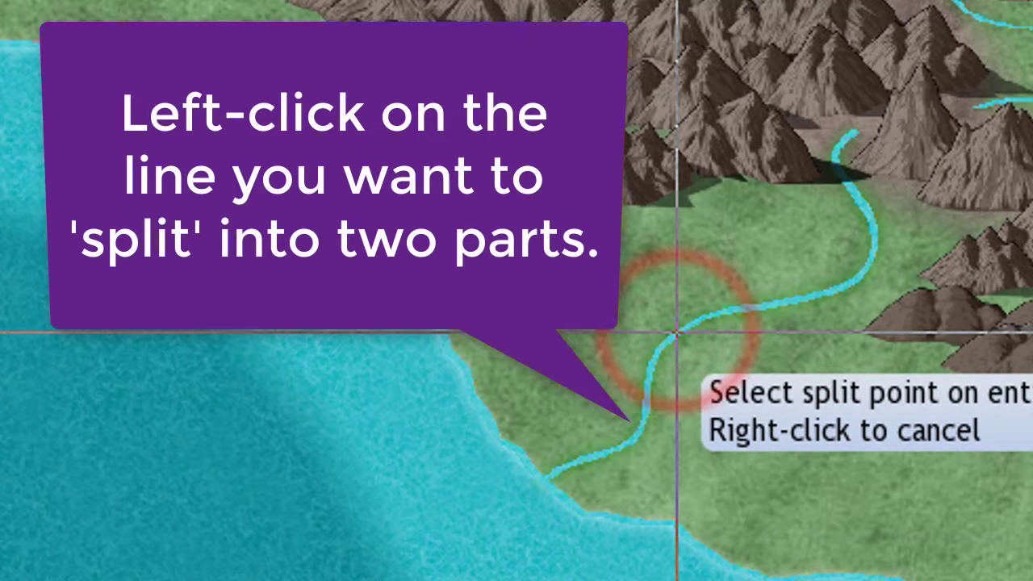
left_click(636, 436)
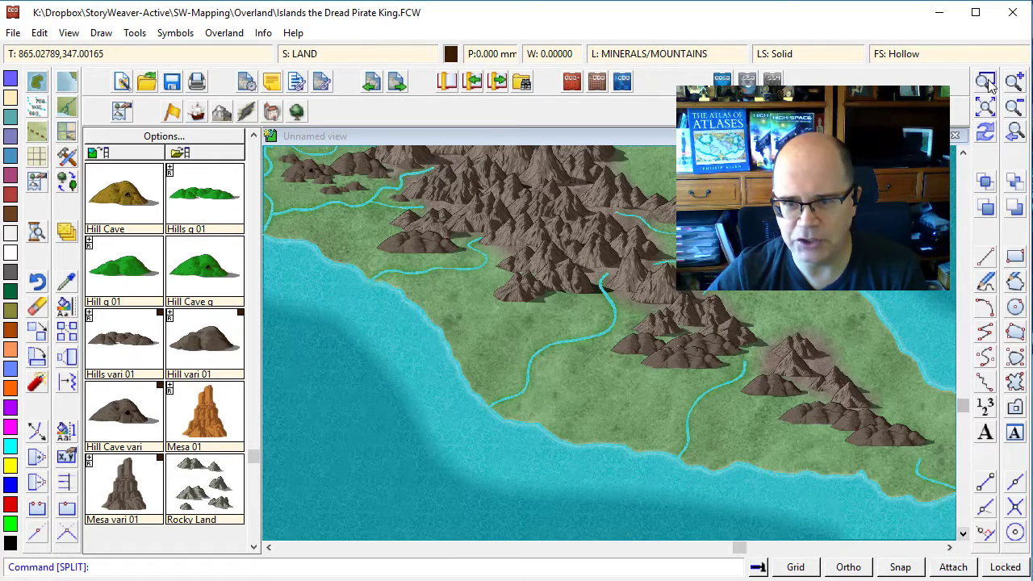
left_click(427, 313)
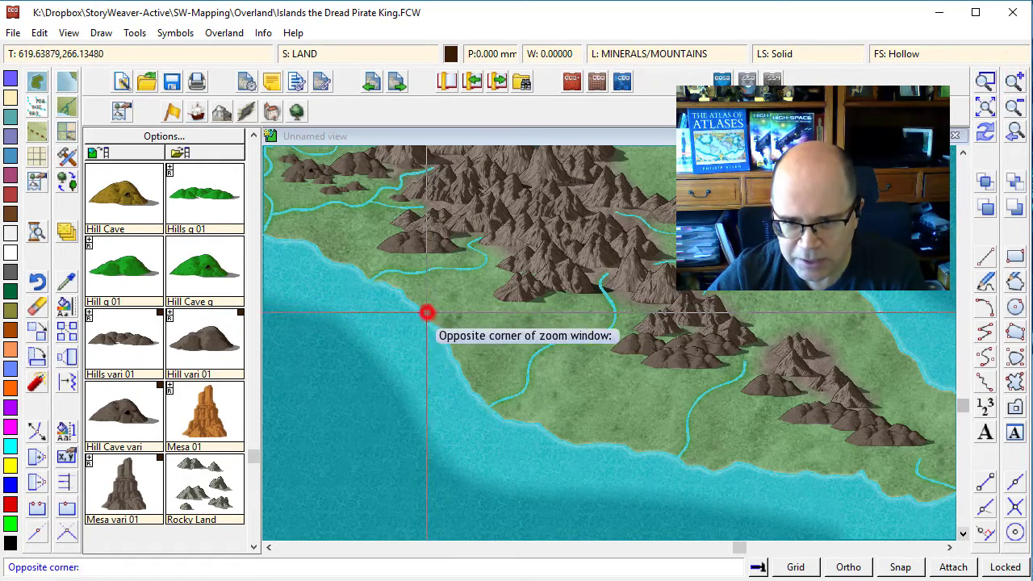
left_click(593, 438)
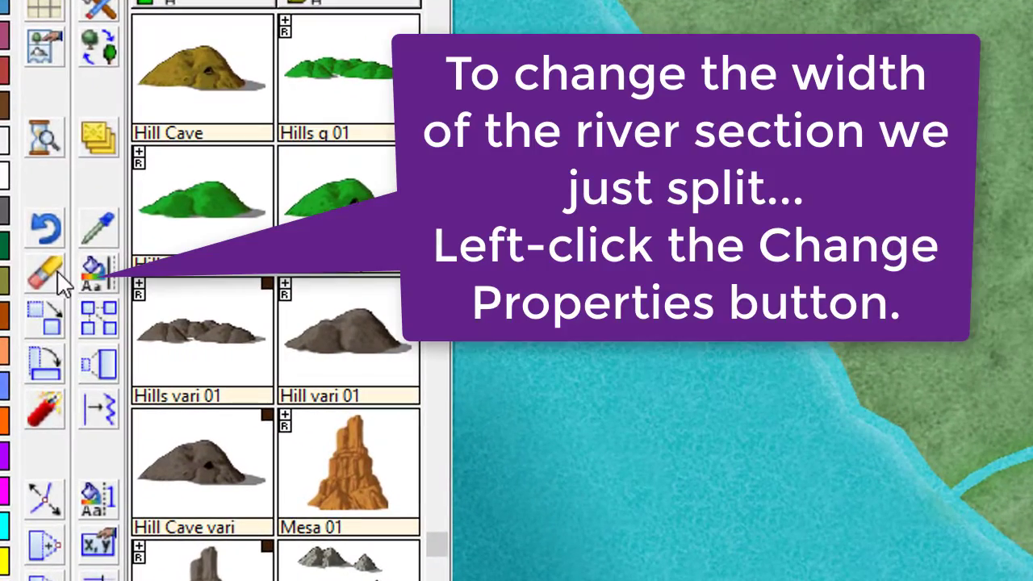
- Set the line width of the split-off river section nearest the sea to 0.5
left_click(99, 273)
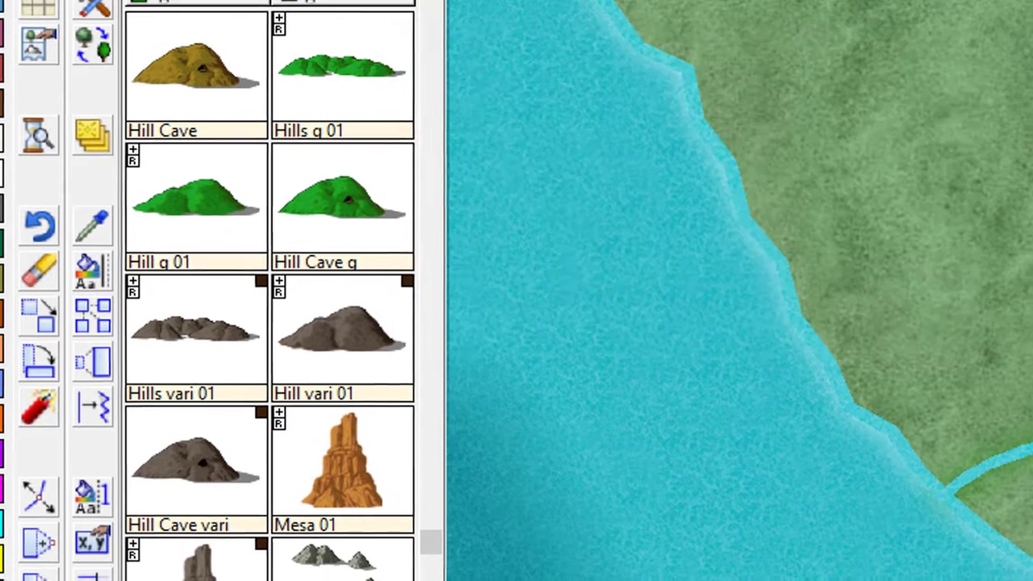
left_click(902, 376)
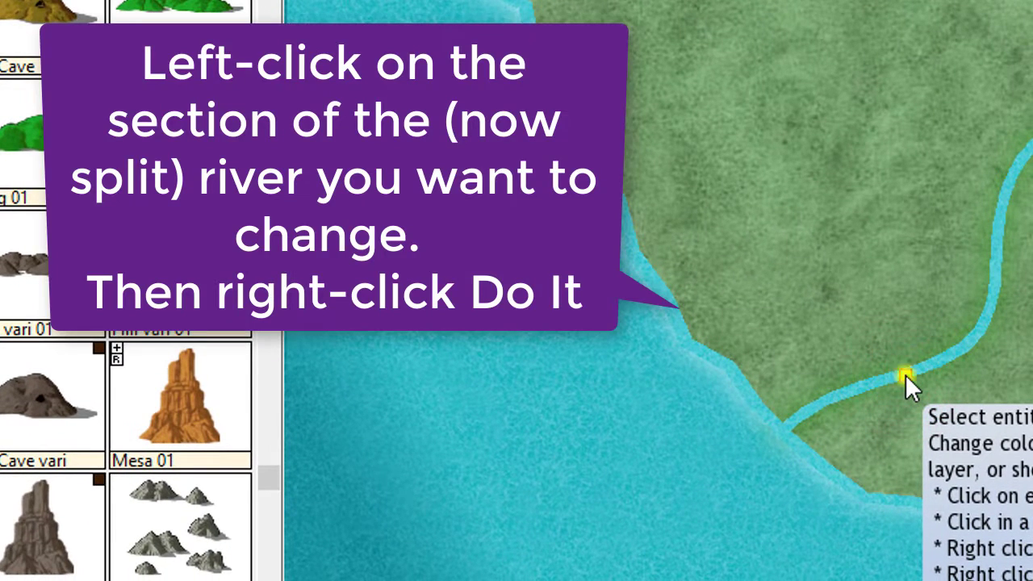
right_click(906, 374)
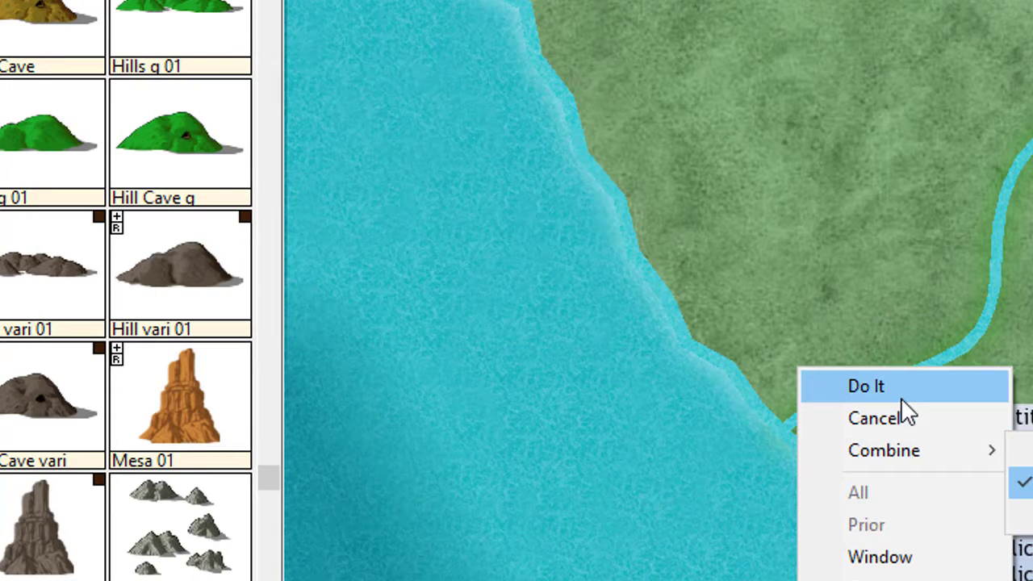
left_click(900, 396)
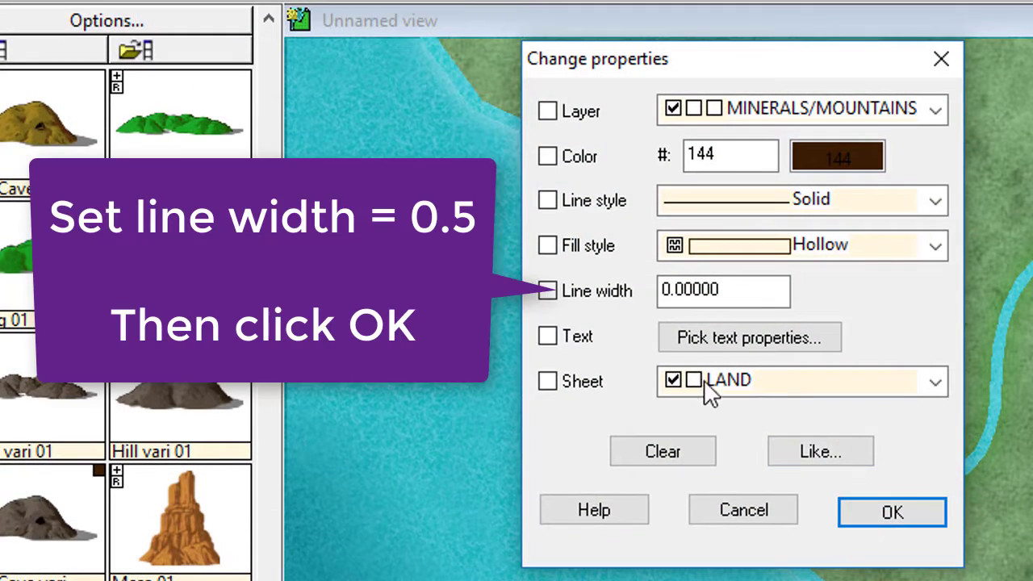
left_click_drag(748, 291, 618, 293)
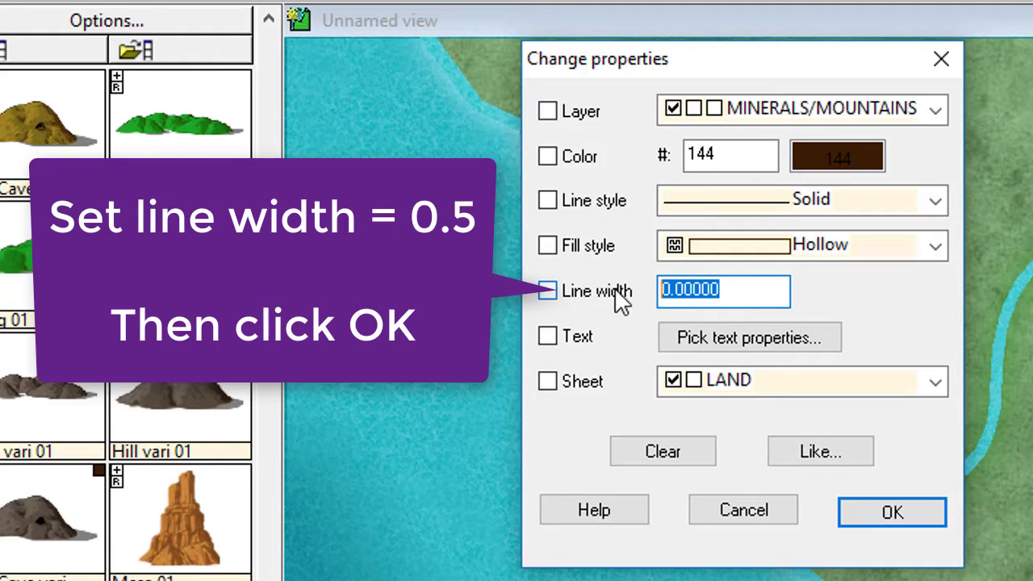
type(".")
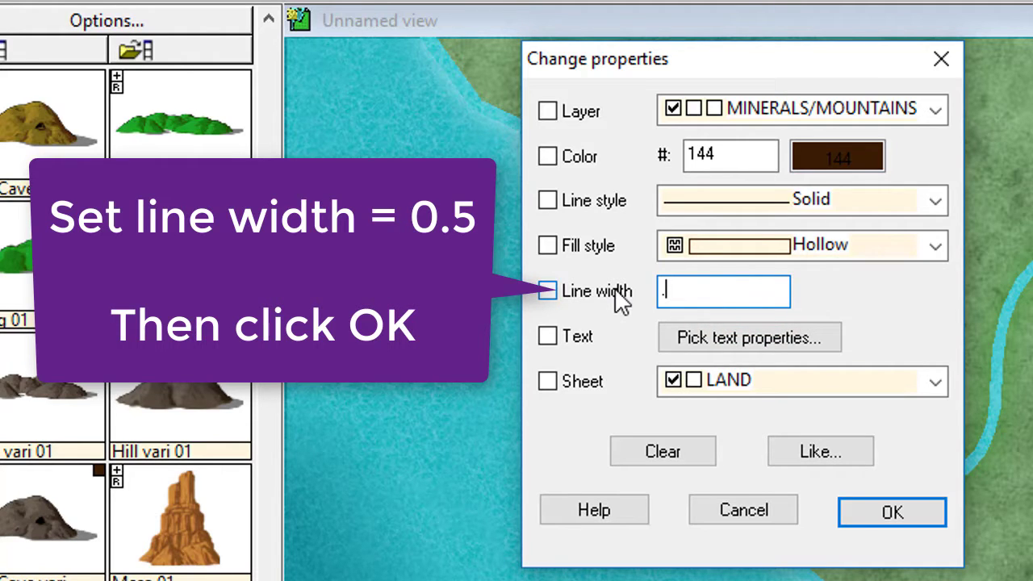
type("5")
key("Return")
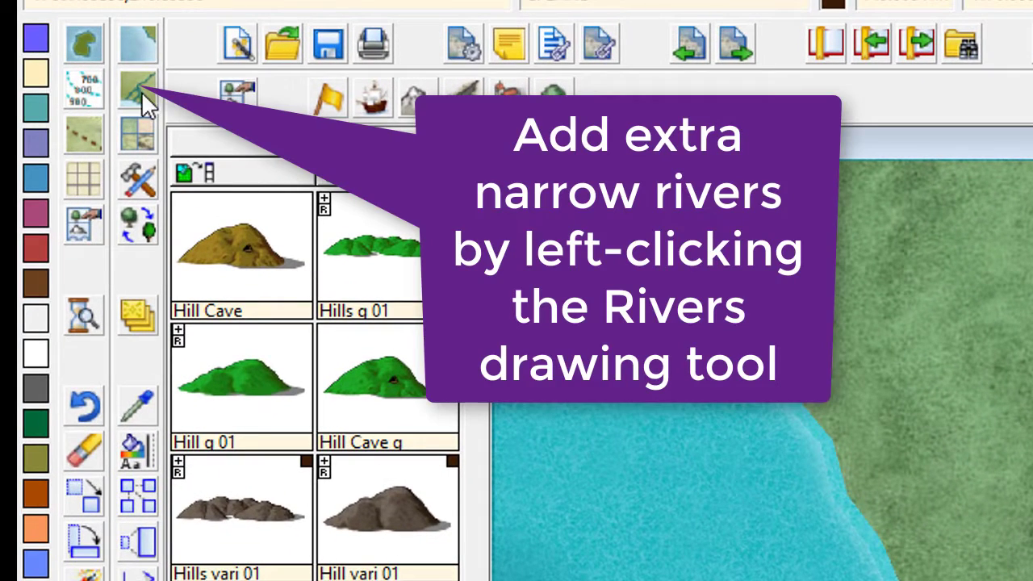
- Draw a River, Narrow branch from the existing river west to the coastline, then start another at the junction
left_click(131, 91)
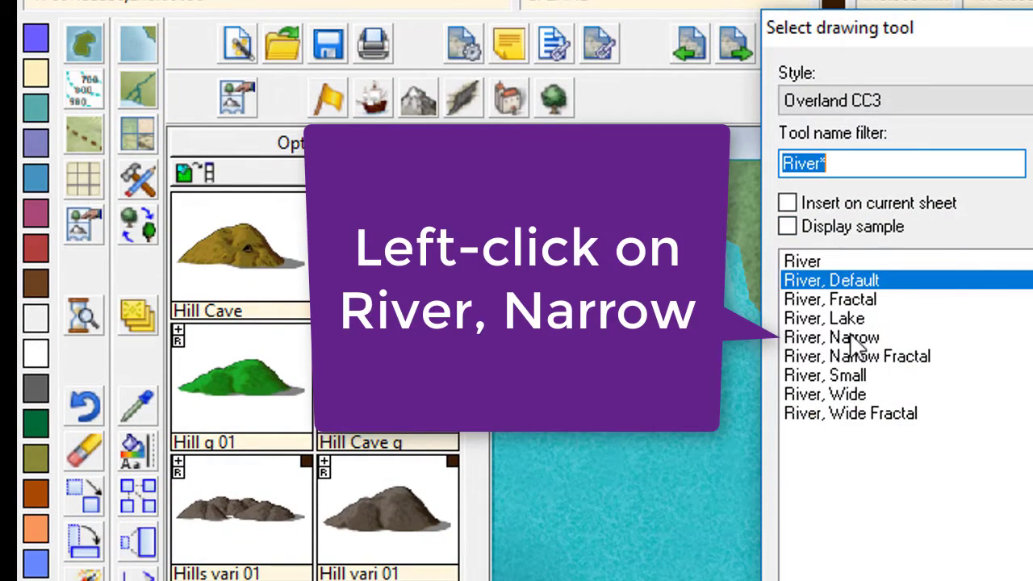
left_click(852, 339)
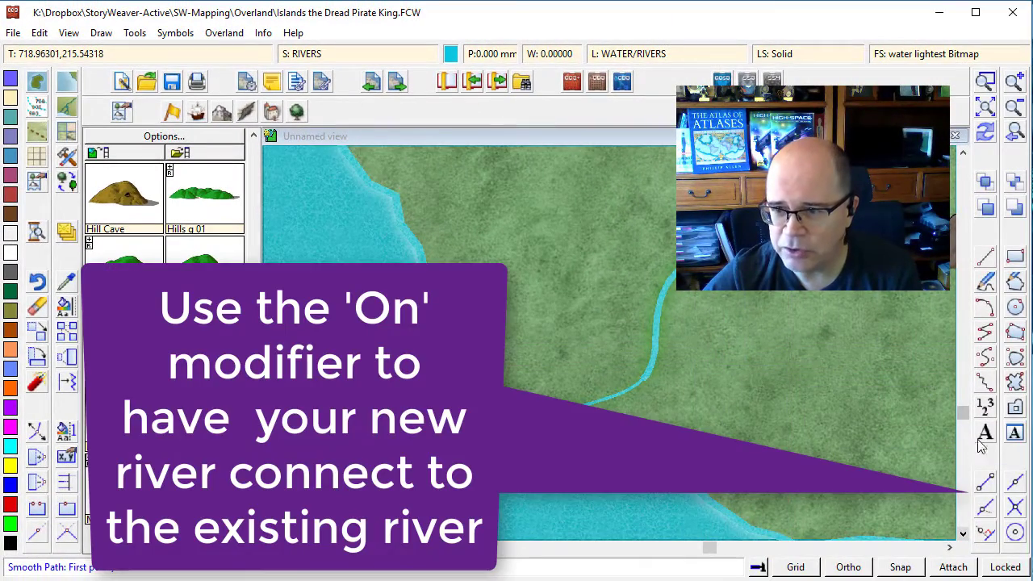
left_click(988, 510)
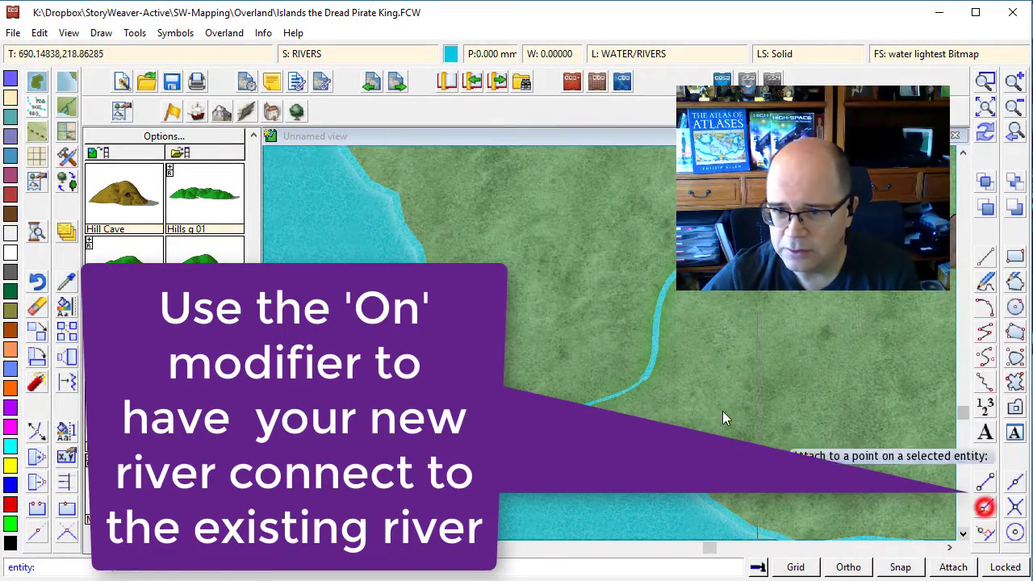
left_click(650, 367)
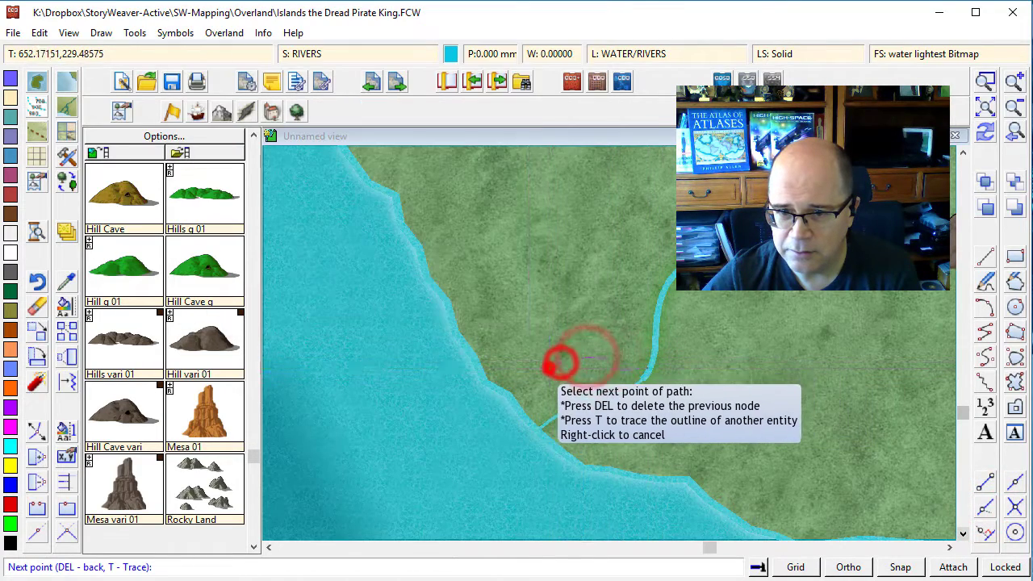
left_click(526, 363)
left_click(492, 371)
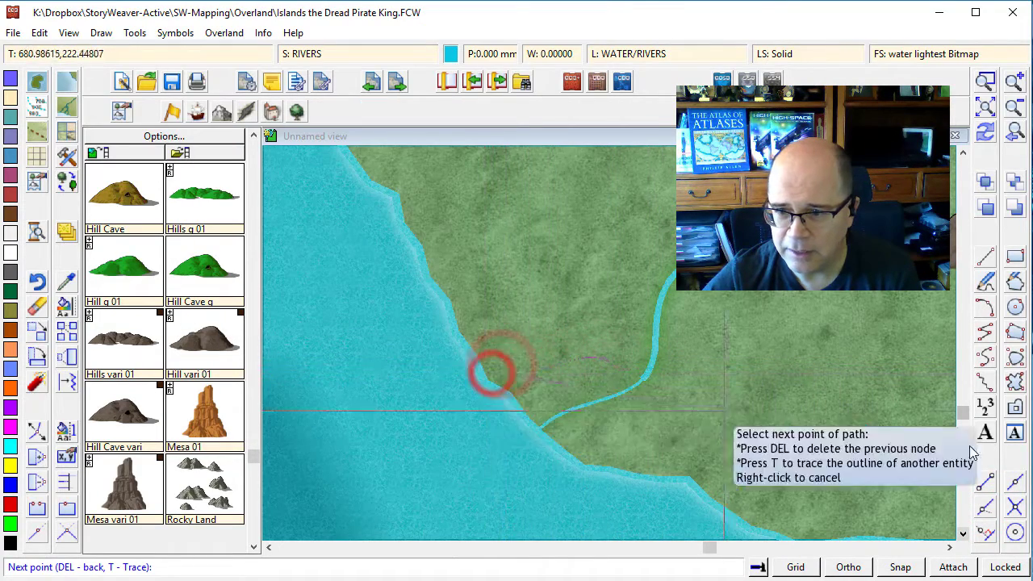
left_click(985, 504)
left_click(484, 373)
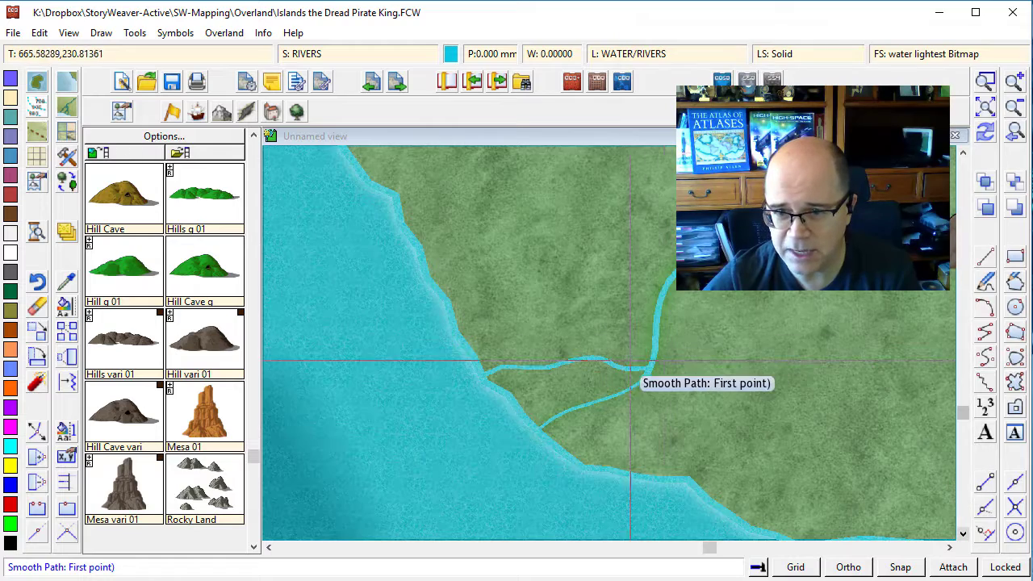
left_click(986, 506)
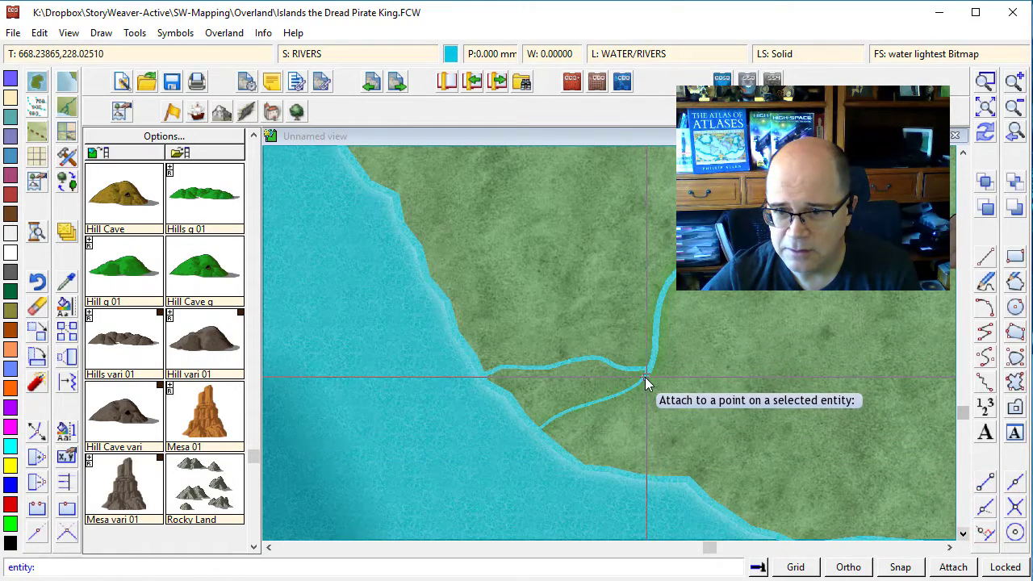
left_click(646, 375)
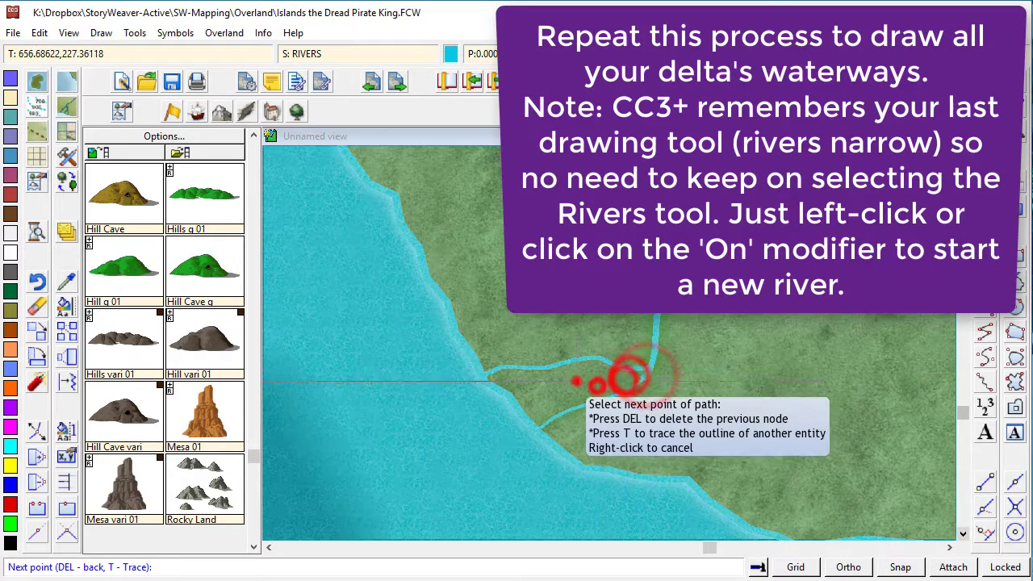
- End the started branch on the coastline and draw another narrow branch from the junction to the coast
right_click(517, 394)
left_click(518, 405)
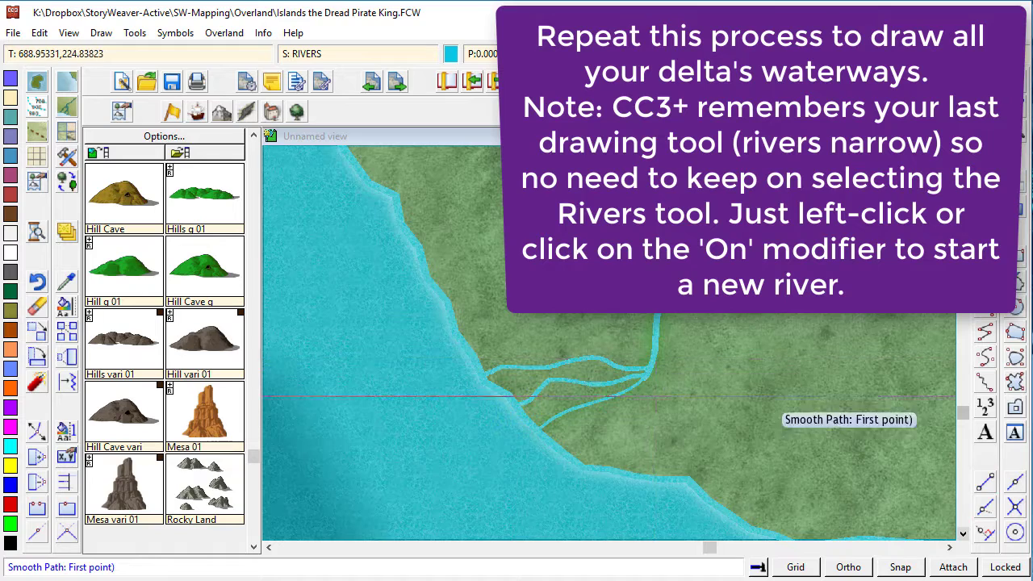
right_click(664, 368)
left_click(653, 359)
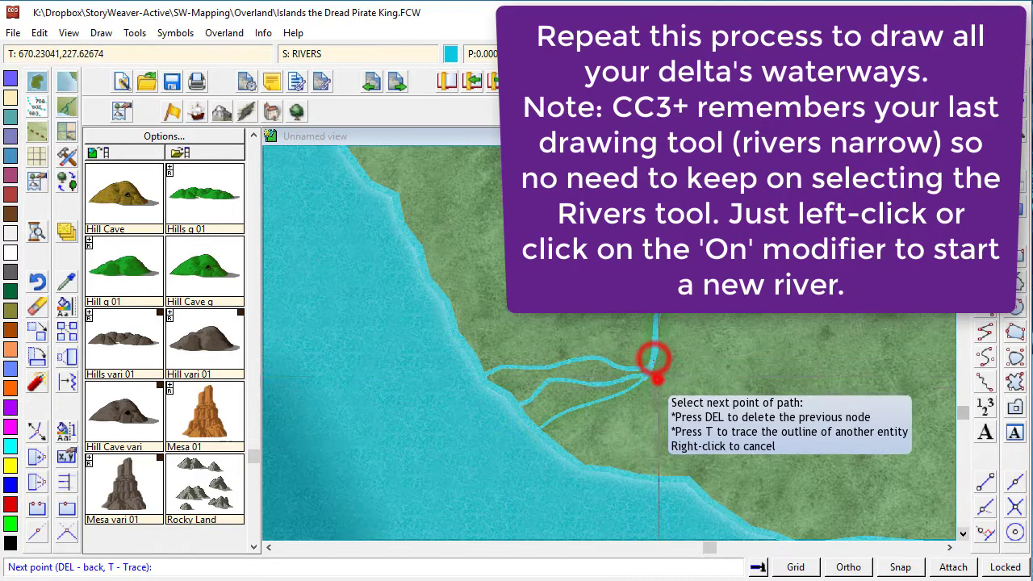
left_click(667, 465)
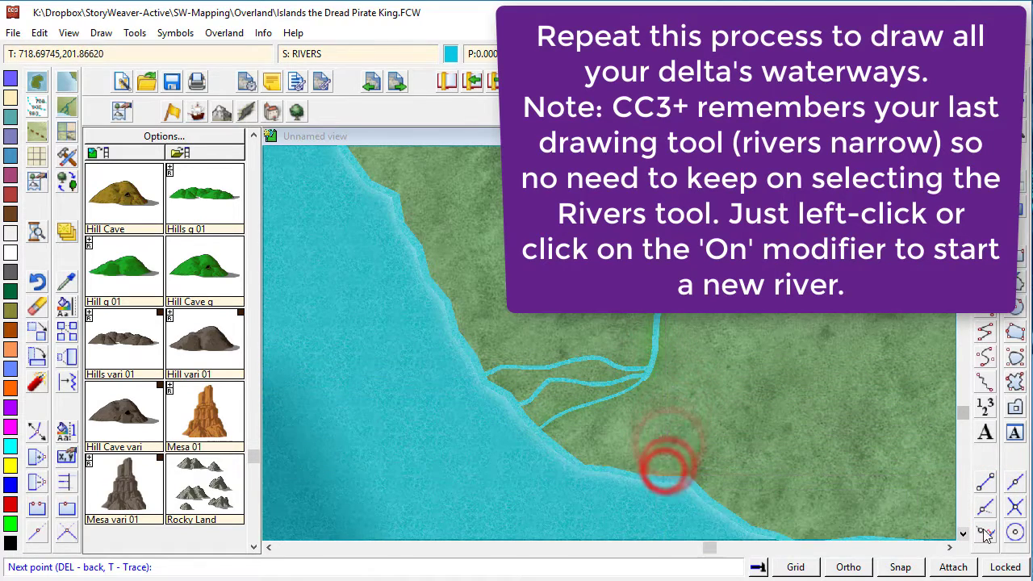
left_click(998, 502)
right_click(669, 461)
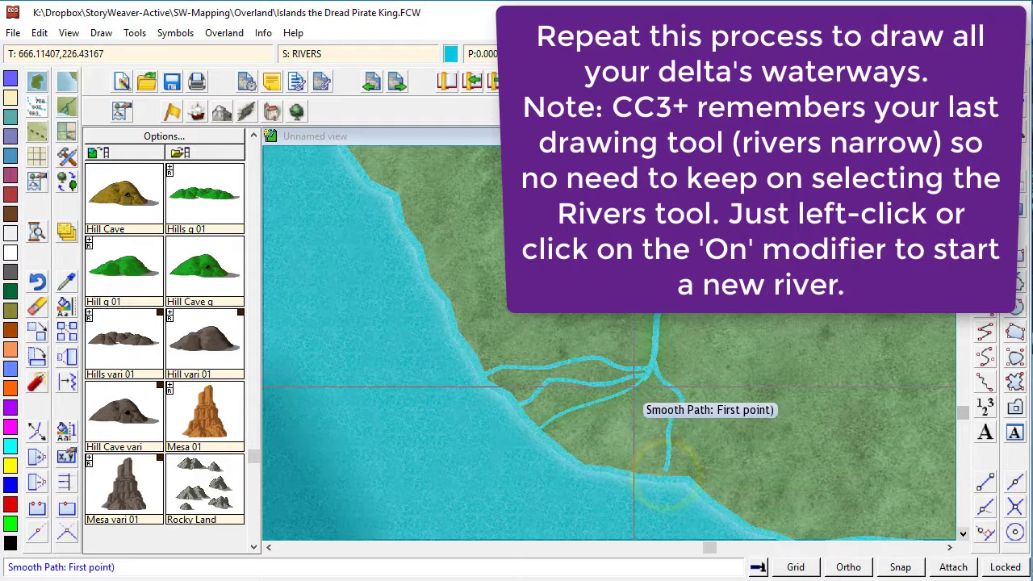
- Draw two more narrow branches from the existing river down to the coastline
right_click(640, 384)
mouse_move(650, 384)
left_mouse_down()
mouse_move(645, 442)
mouse_move(625, 450)
left_mouse_up()
right_click(615, 461)
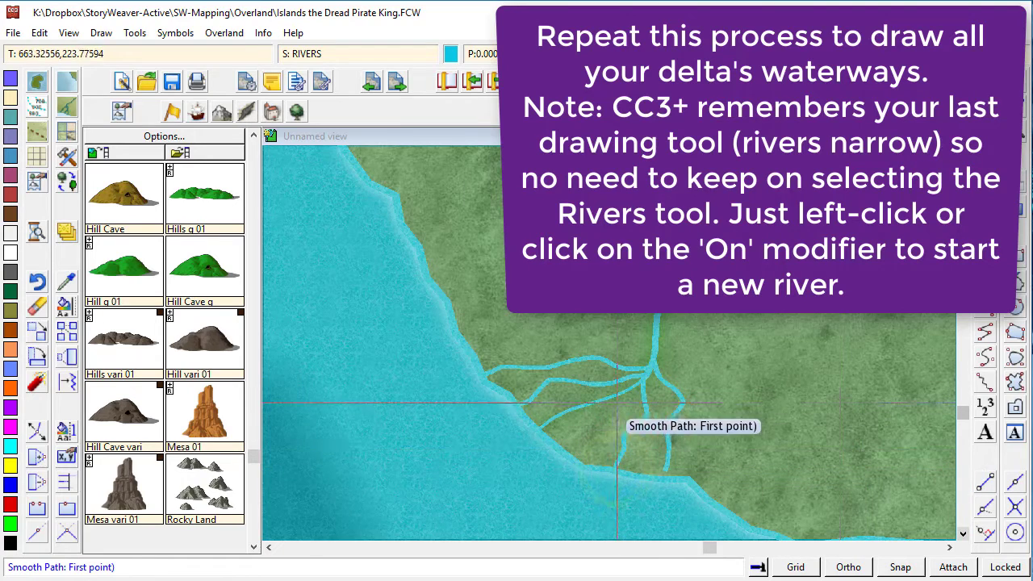
left_click_drag(650, 395, 574, 450)
left_click(987, 496)
right_click(576, 454)
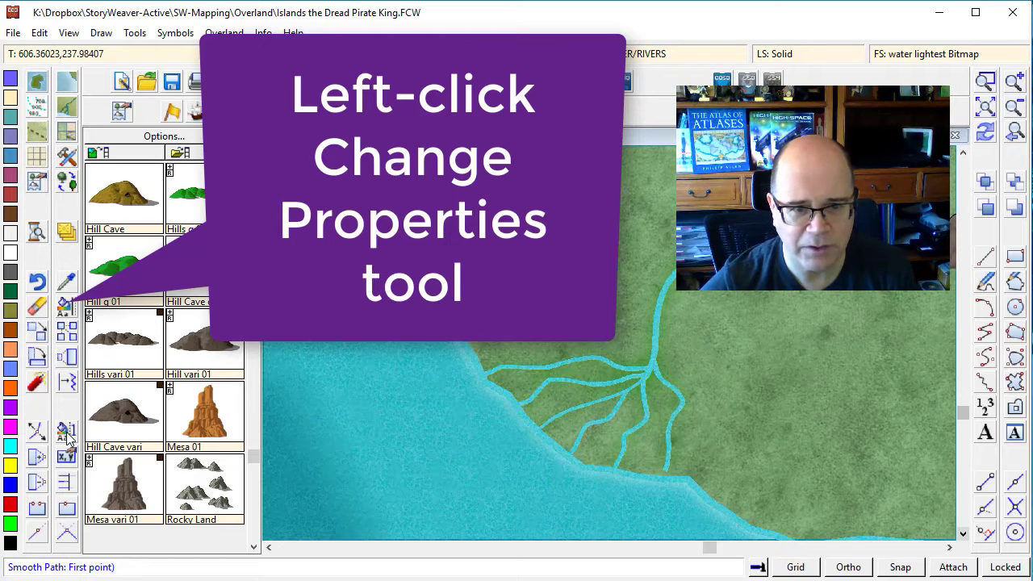
- Select all six delta river lines and change their line width to 0.5
left_click(68, 307)
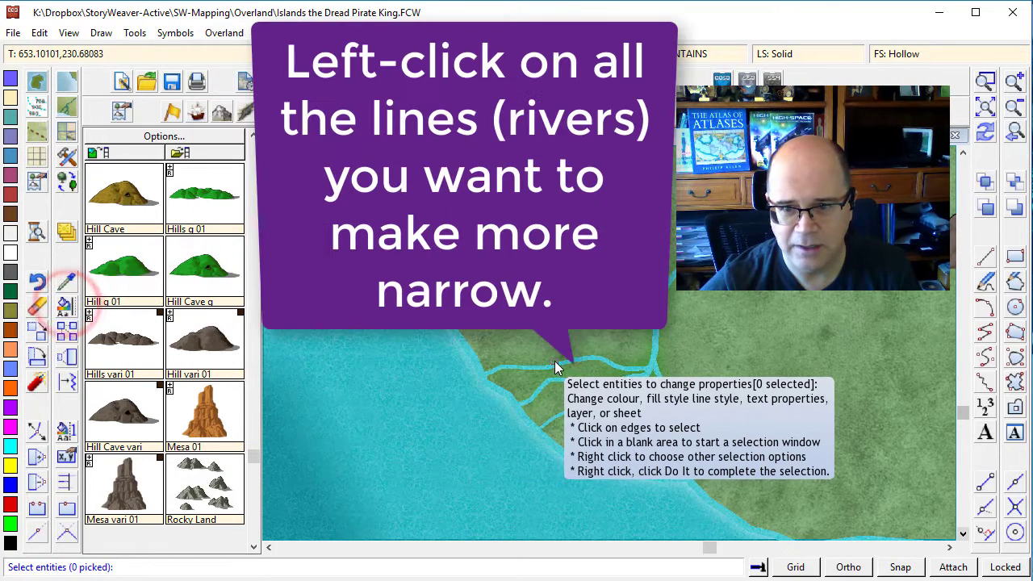
left_click(555, 369)
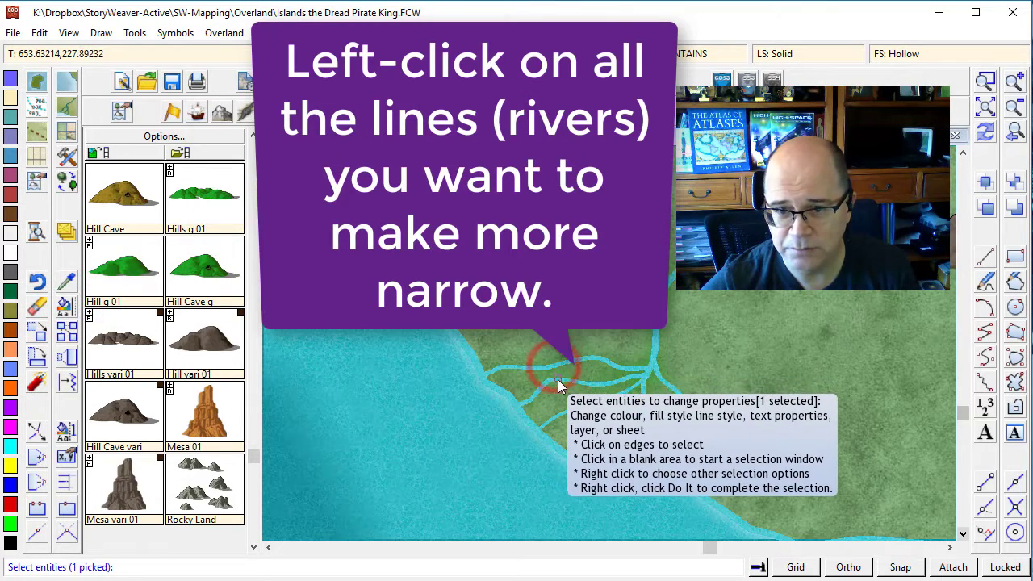
left_click(559, 383)
left_click(589, 408)
left_click(607, 419)
left_click(623, 425)
left_click(687, 445)
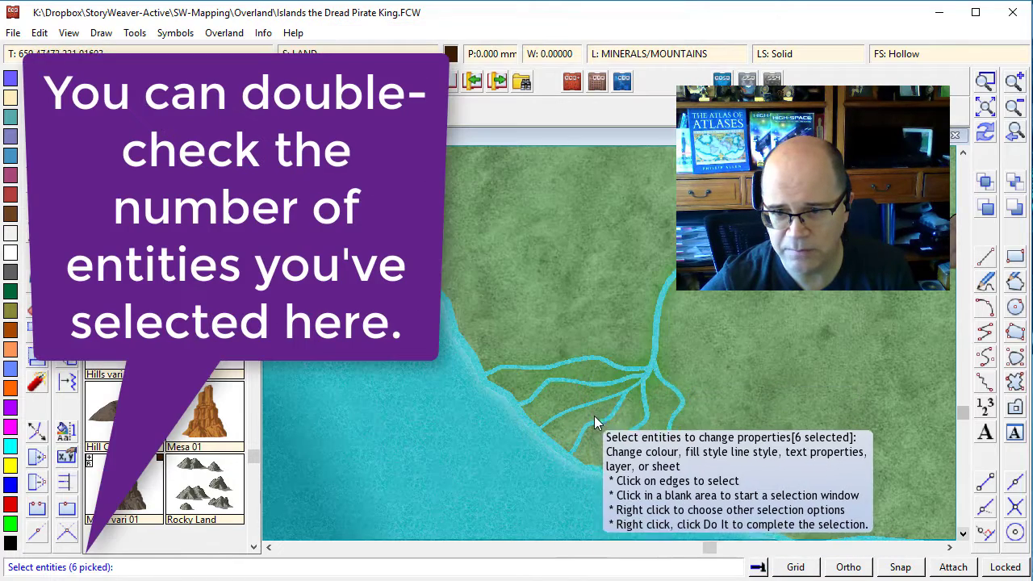
right_click(635, 408)
left_click(635, 408)
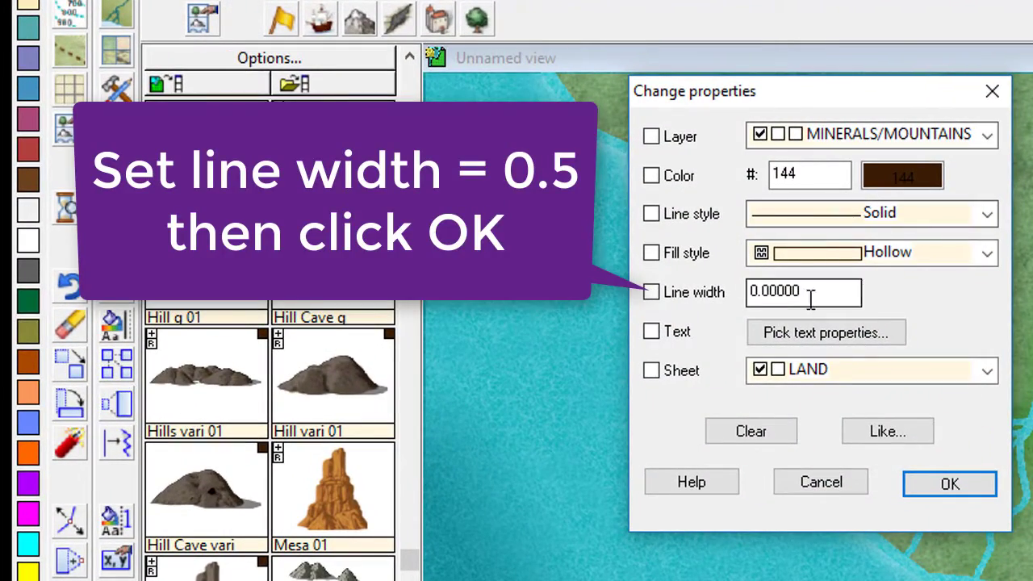
type(".5")
key("Return")
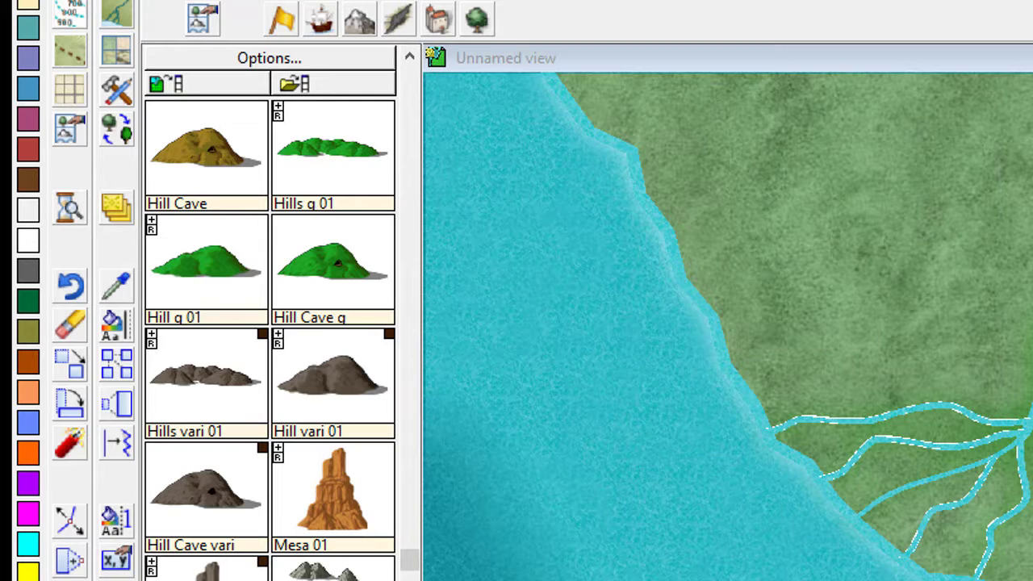
- Zoom in on the river mouths and node-edit the rightmost branch so its end snaps onto the coastline
left_click(861, 438)
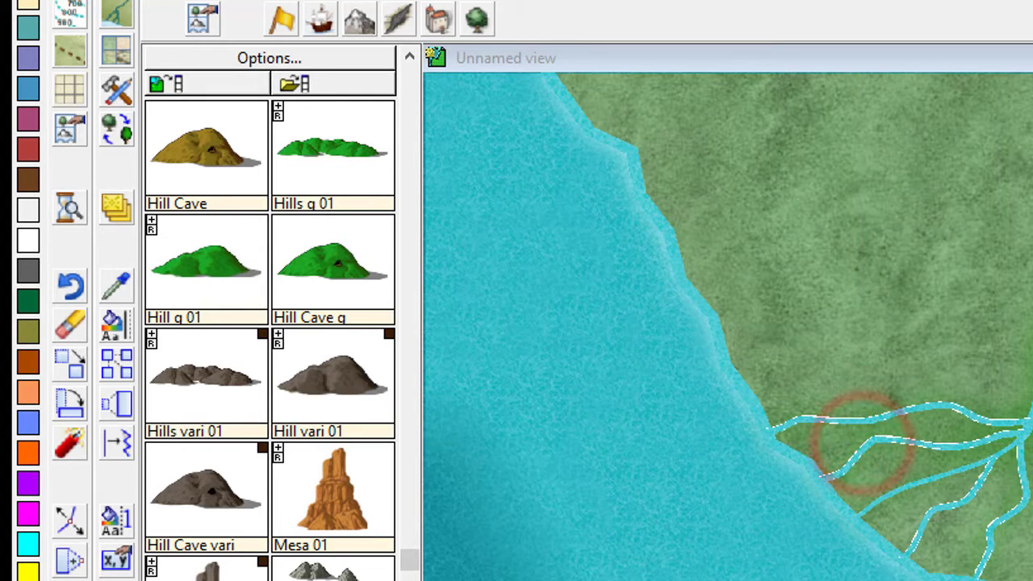
left_click(993, 565)
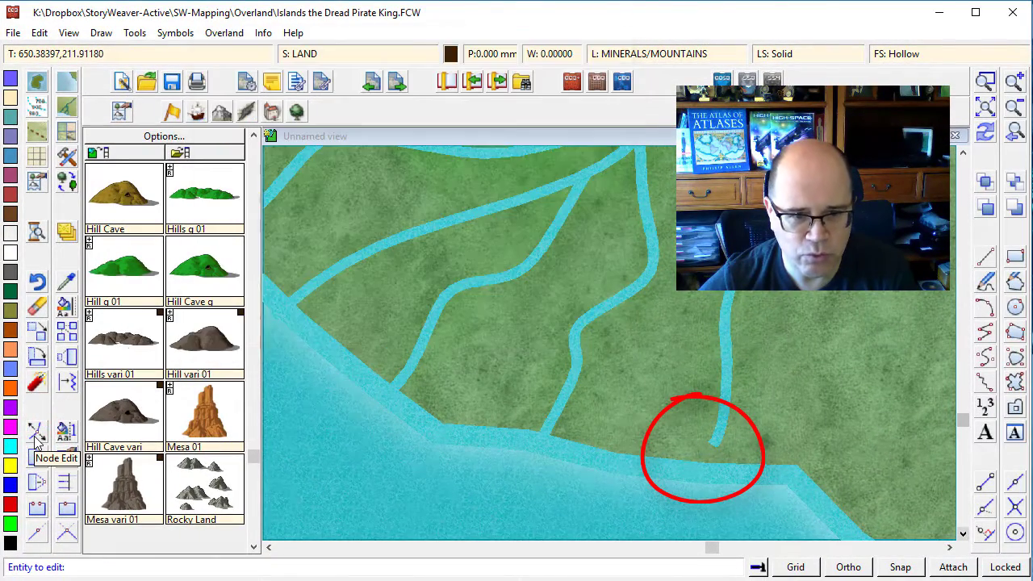
left_click(714, 452)
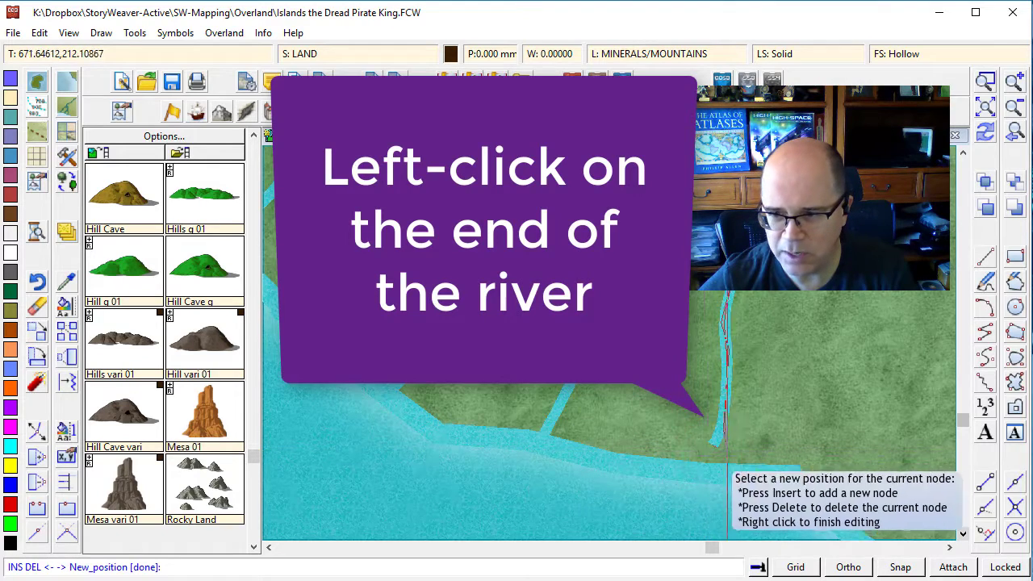
left_click(985, 506)
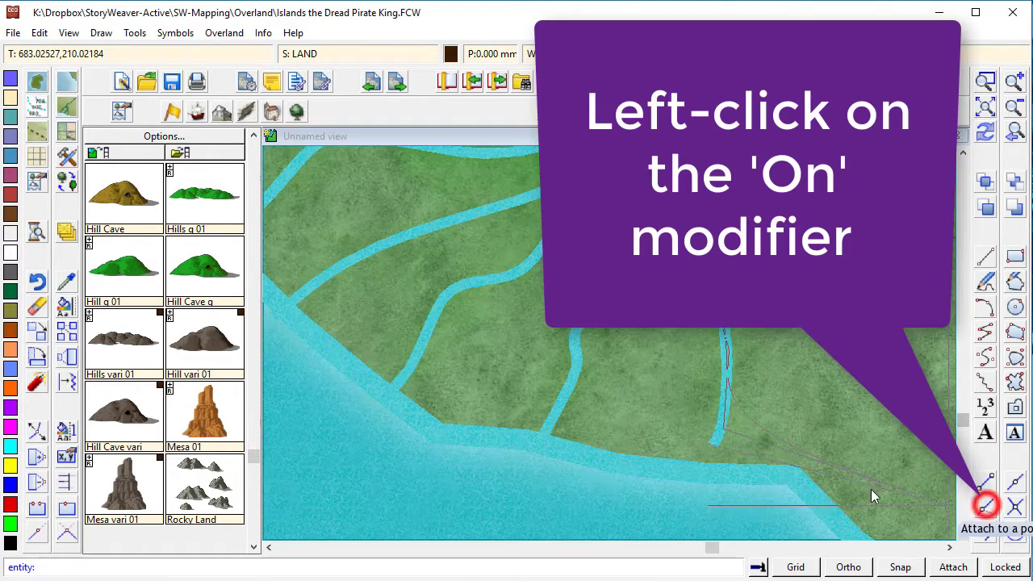
left_click(713, 470)
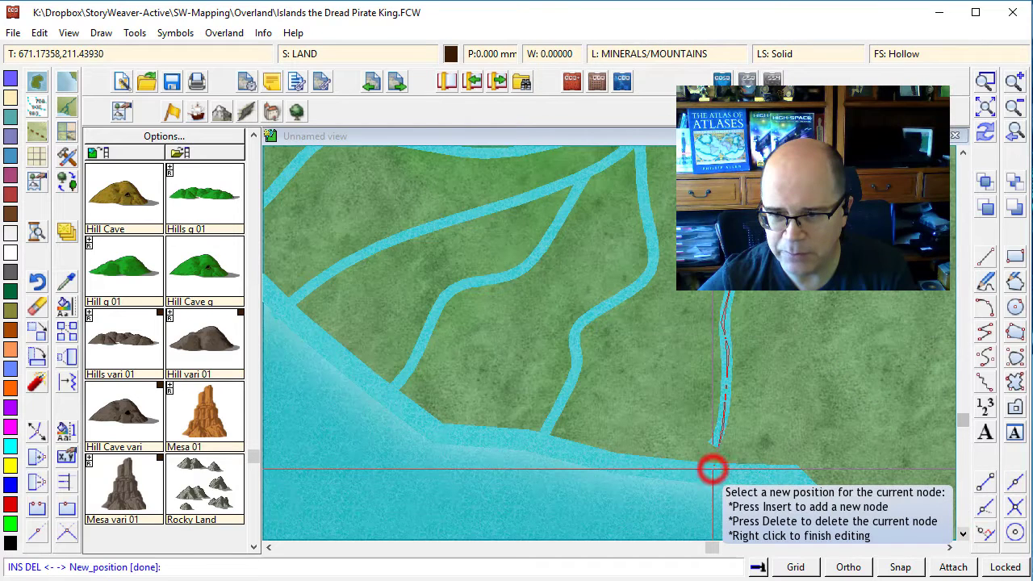
right_click(713, 469)
right_click(715, 452)
left_click(715, 444)
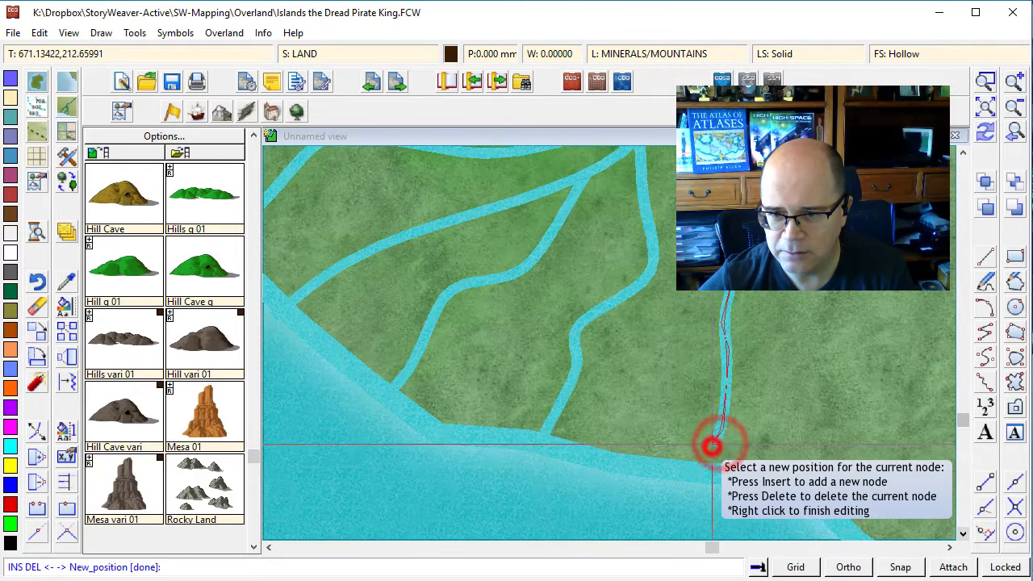
right_click(711, 469)
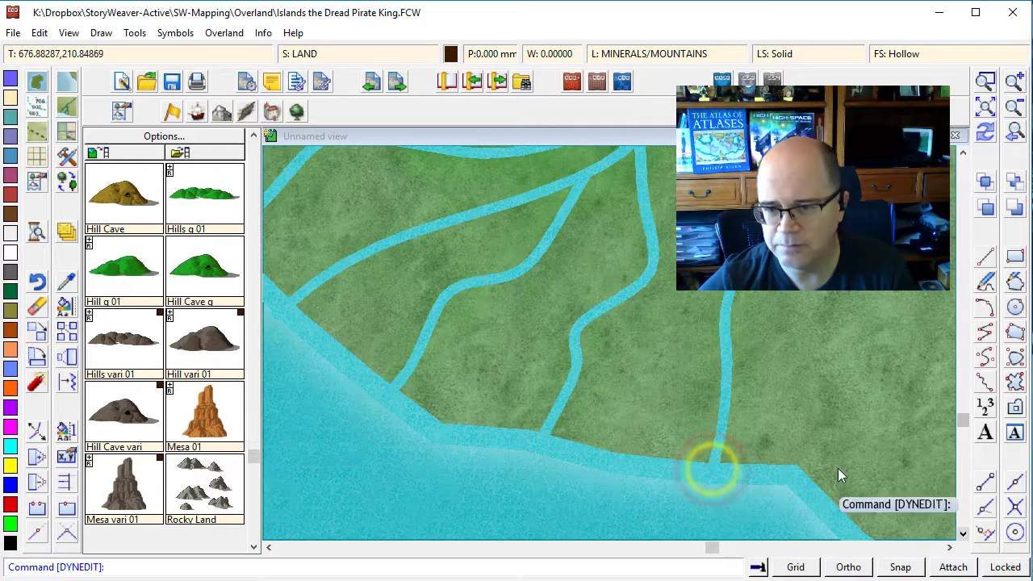
- Zoom to the map extents, then zoom window around the delta on the southern coast
left_click(997, 113)
left_click(986, 81)
left_click(637, 371)
left_click(771, 469)
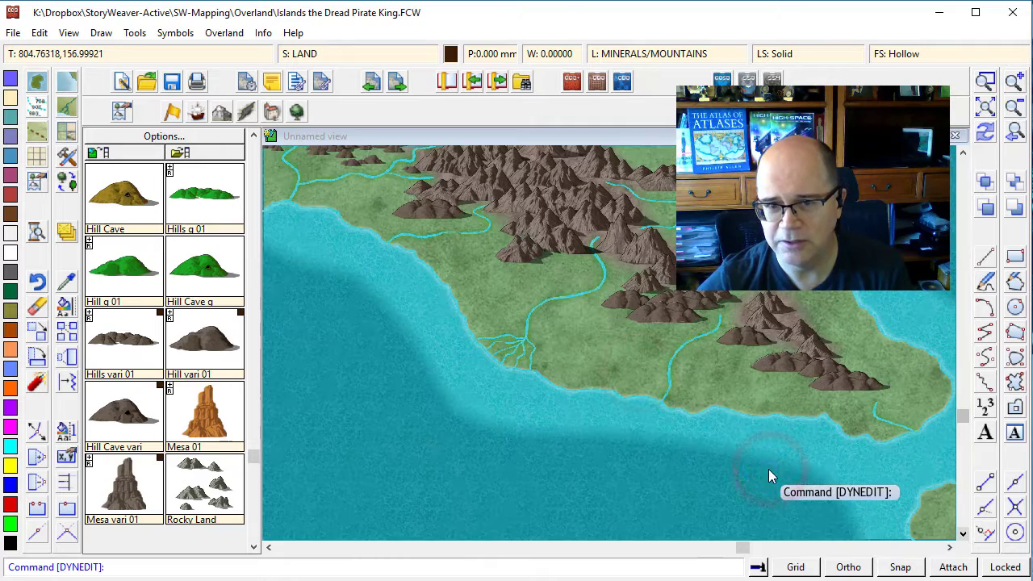